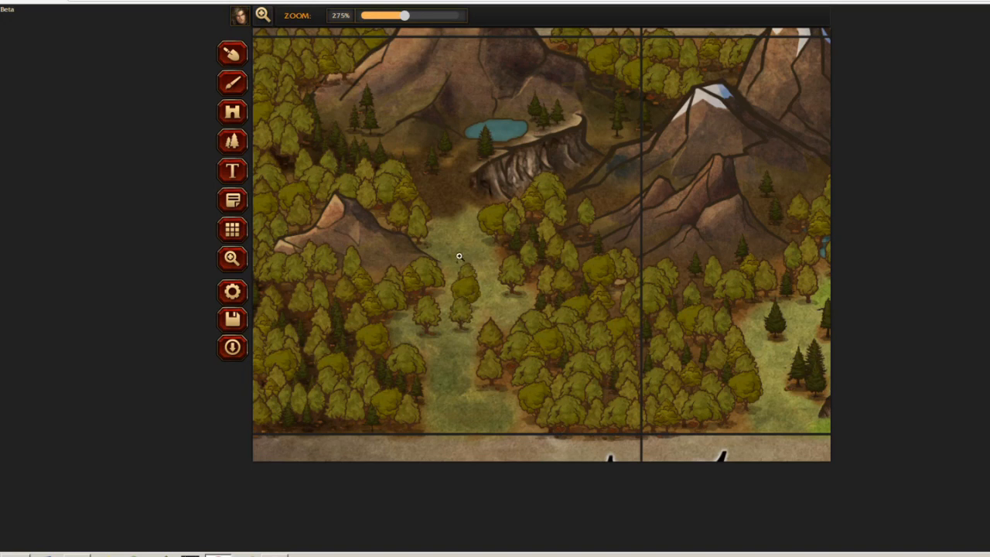
# - Sculpt a narrow river in subtract mode with a circle of size 5, from the mountain lake down to the grassy clearing
pyautogui.click(230, 55)
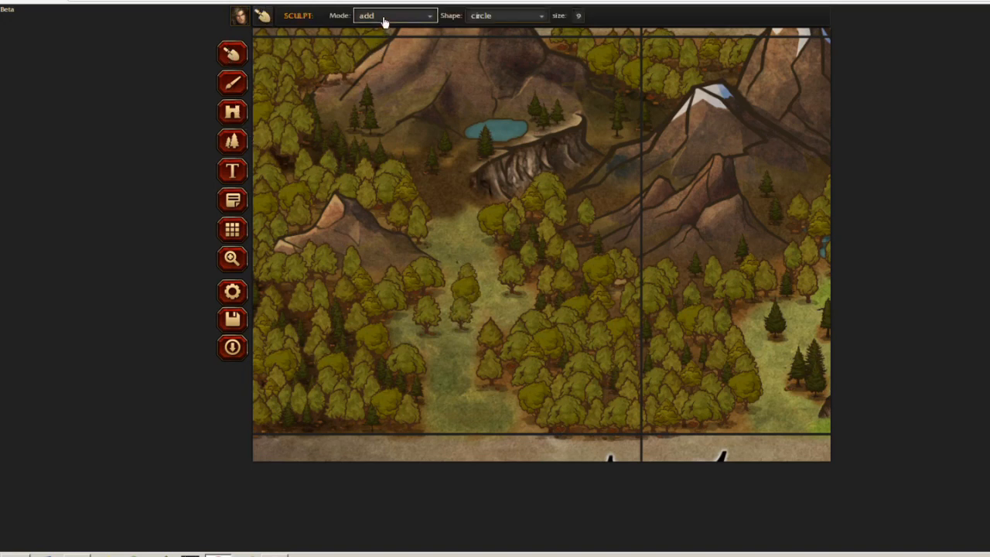
pyautogui.click(382, 17)
pyautogui.click(377, 48)
pyautogui.click(576, 17)
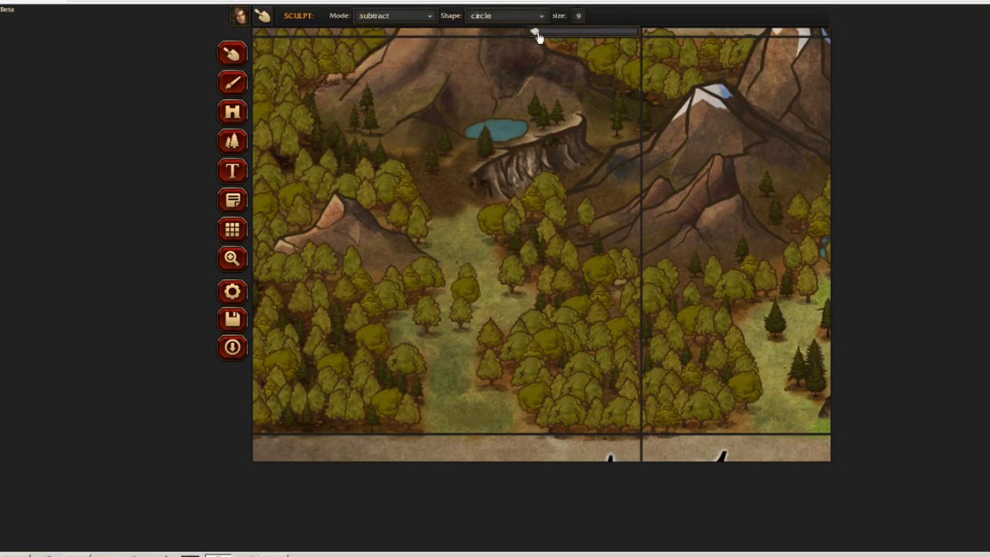
pyautogui.moveTo(536, 35); pyautogui.dragTo(532, 35)
pyautogui.moveTo(453, 179); pyautogui.dragTo(435, 207)
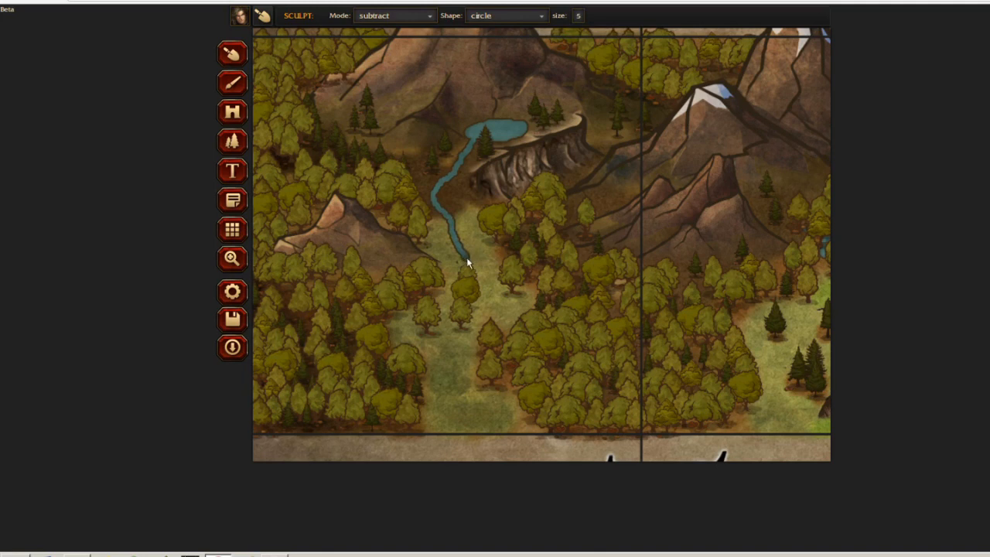
# - Carve the river around both sides of the clearing's trees and on to the map's lower edge, and fill the stray notch using add mode
pyautogui.moveTo(470, 268)
pyautogui.mouseDown()
pyautogui.moveTo(487, 310)
pyautogui.moveTo(467, 357)
pyautogui.mouseUp()
pyautogui.moveTo(461, 264); pyautogui.dragTo(454, 287)
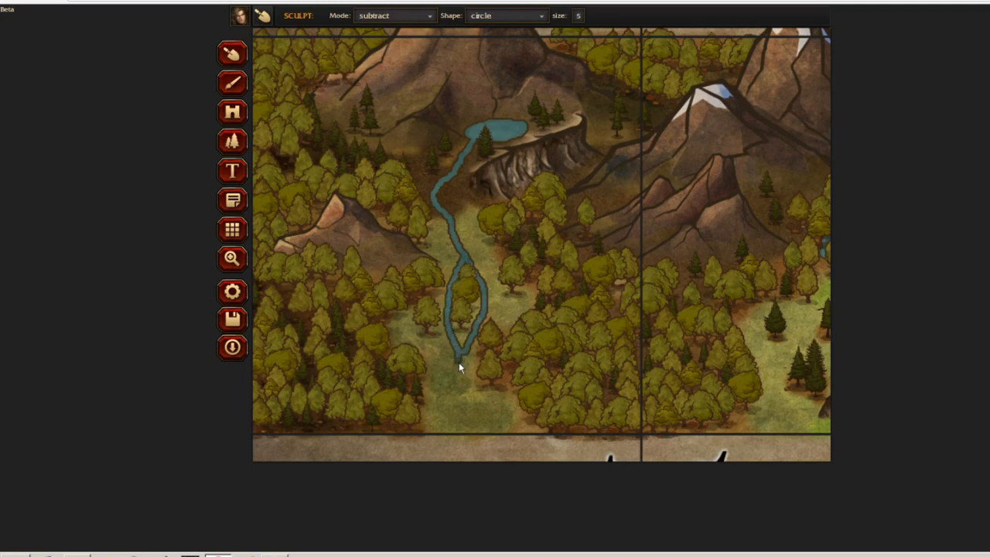
pyautogui.moveTo(459, 361)
pyautogui.mouseDown()
pyautogui.moveTo(457, 373)
pyautogui.moveTo(463, 356)
pyautogui.mouseUp()
pyautogui.moveTo(452, 398); pyautogui.dragTo(451, 433)
pyautogui.click(391, 16)
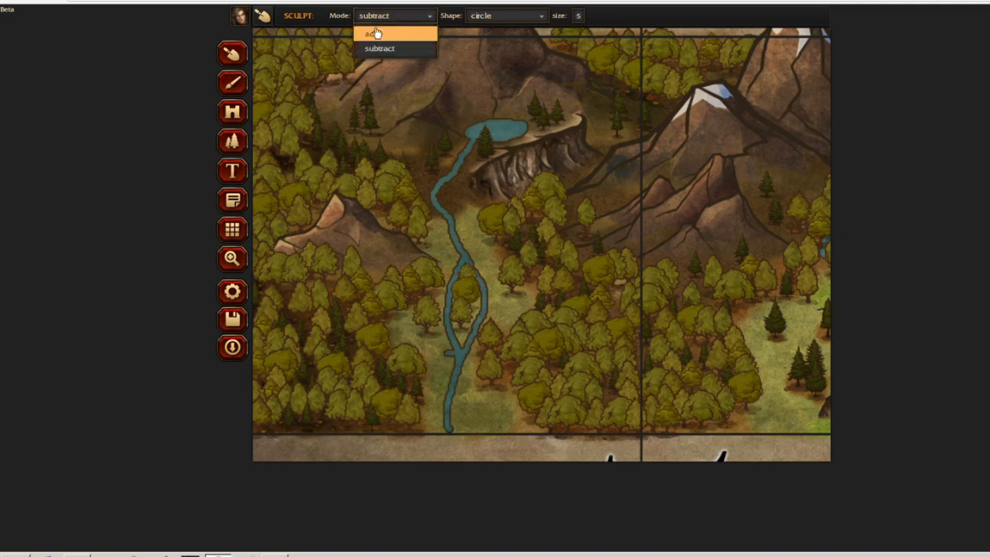
pyautogui.click(372, 32)
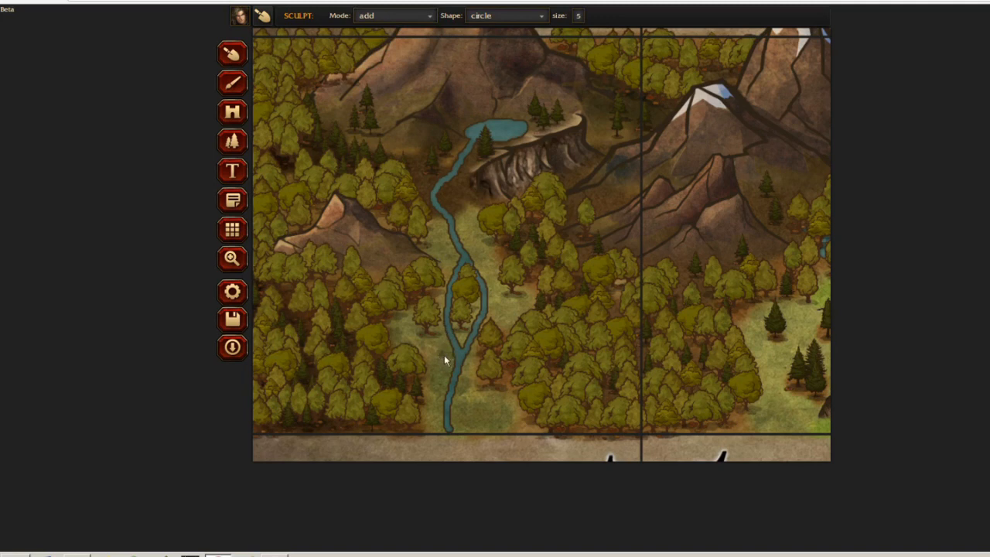
# - Set the brush to the Custom 3/10 water texture, softness 0 and size 4, and paint water at the head of the forest waterfall
pyautogui.click(231, 261)
pyautogui.moveTo(407, 16); pyautogui.dragTo(362, 16)
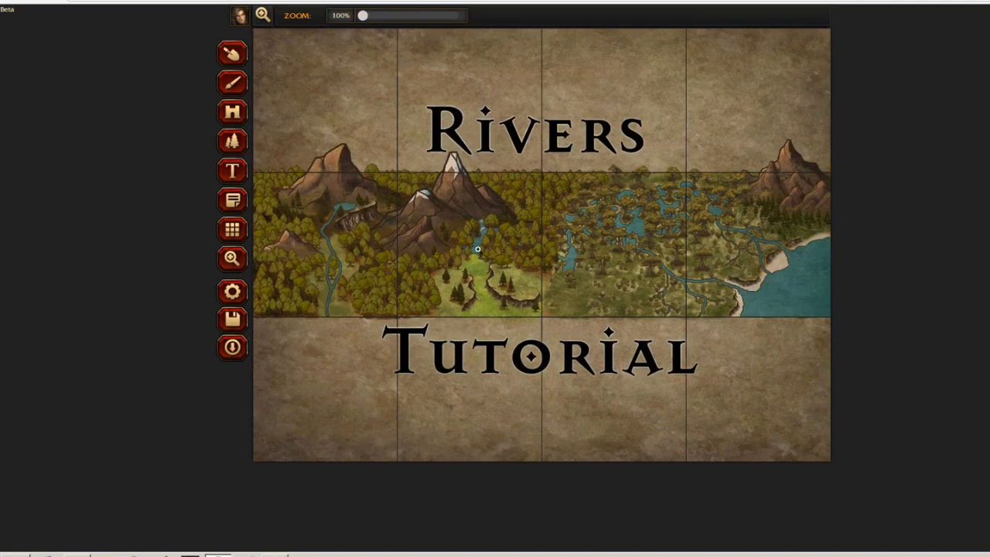
pyautogui.scroll(6, 484, 204)
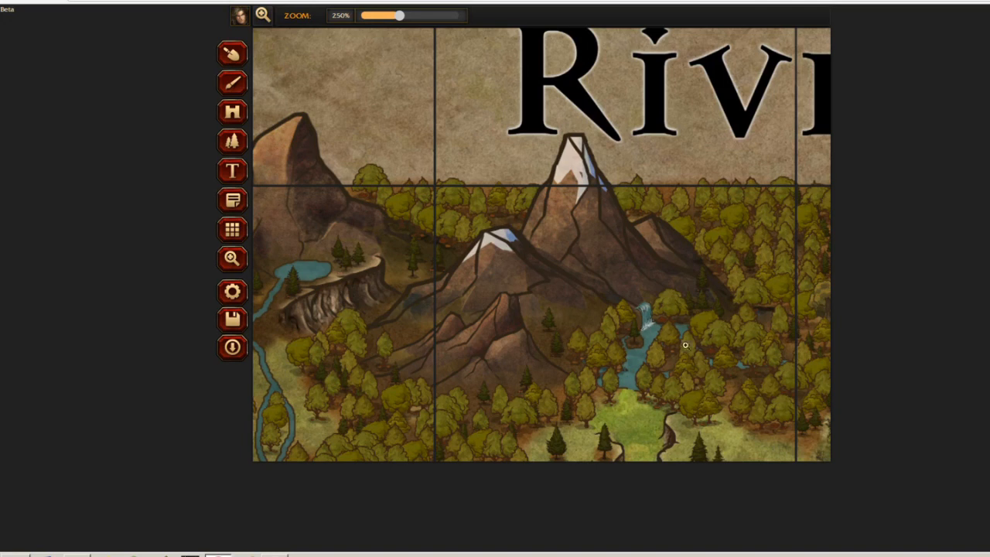
pyautogui.click(233, 84)
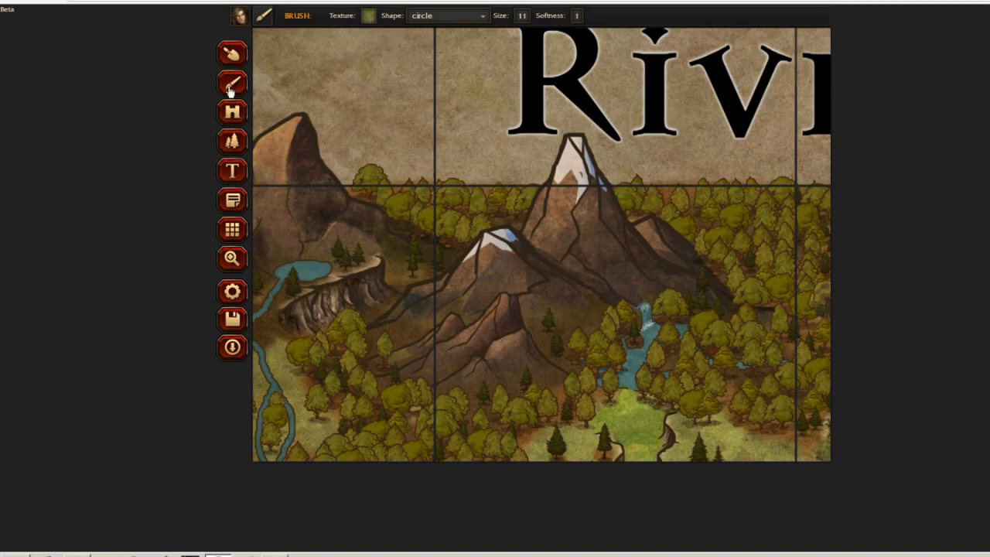
pyautogui.click(370, 17)
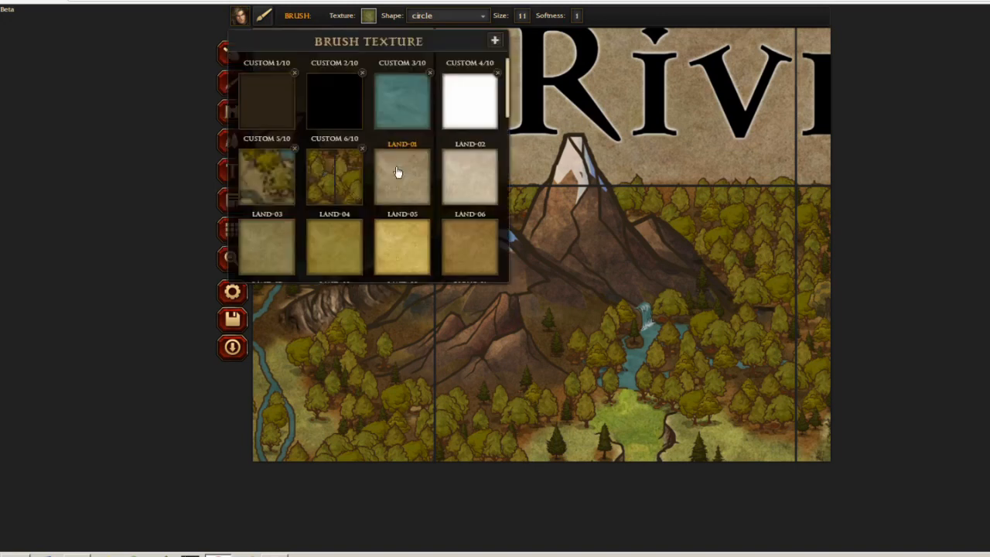
pyautogui.click(401, 114)
pyautogui.click(576, 15)
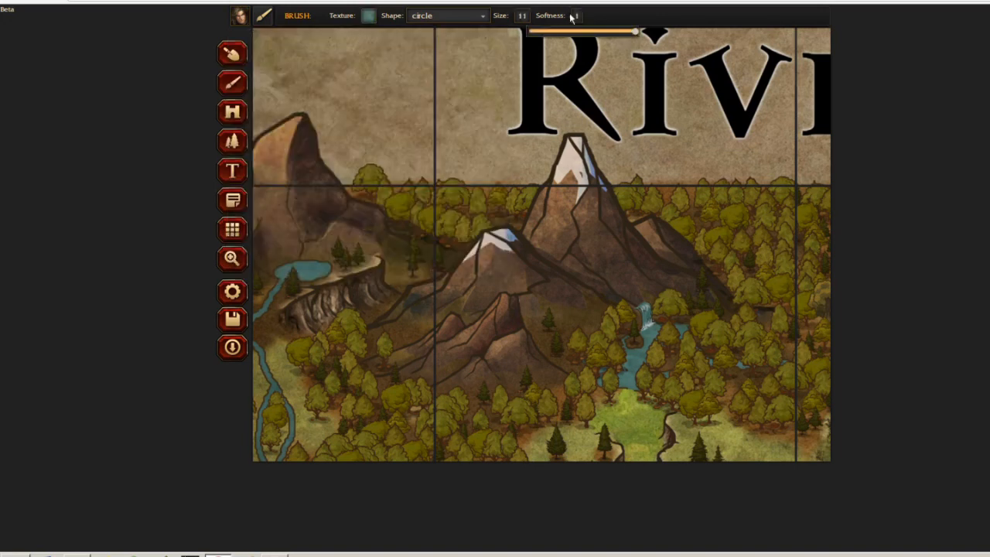
pyautogui.click(534, 34)
pyautogui.click(523, 16)
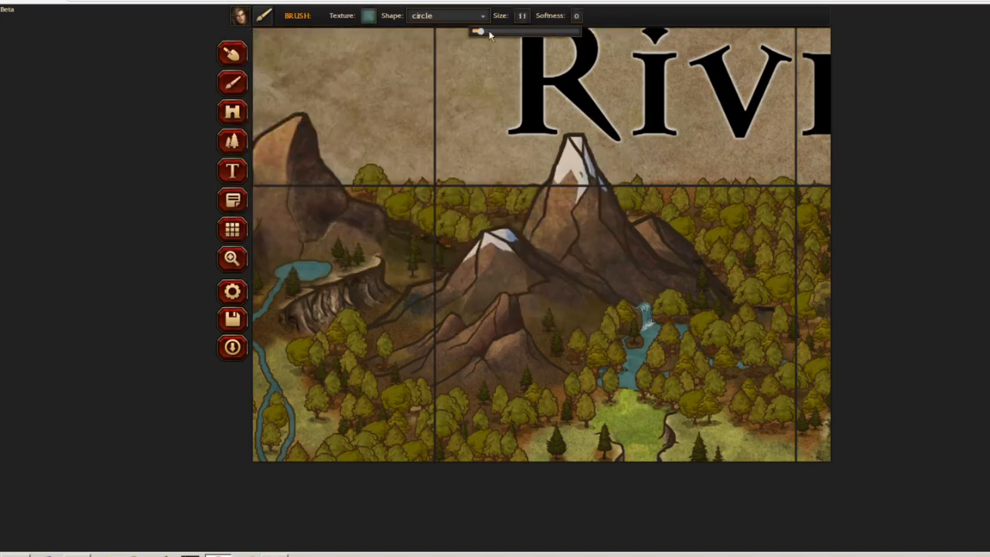
pyautogui.moveTo(489, 35); pyautogui.dragTo(473, 32)
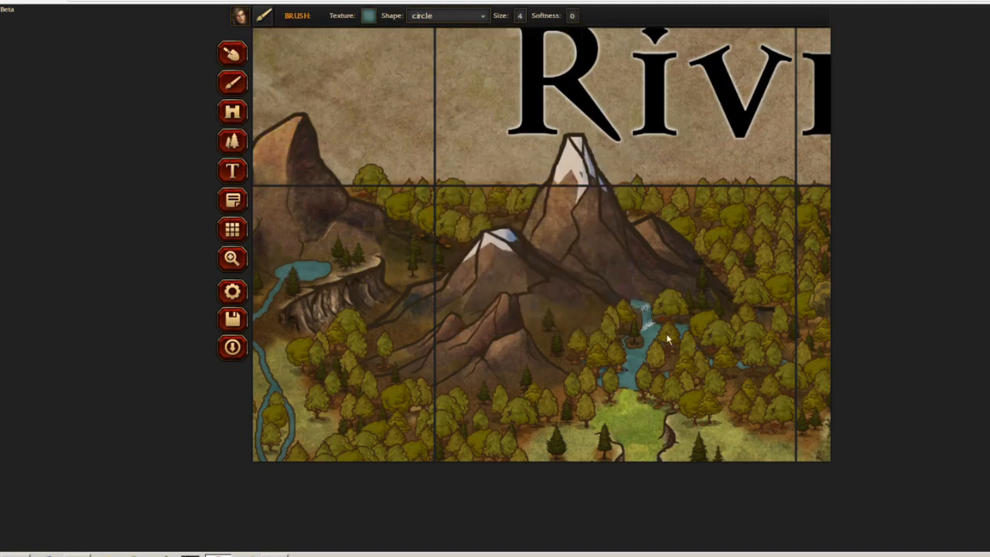
# - Paint a winding river with the water brush from the waterfall pool, between the cliffs, to the map's lower edge
pyautogui.click(232, 260)
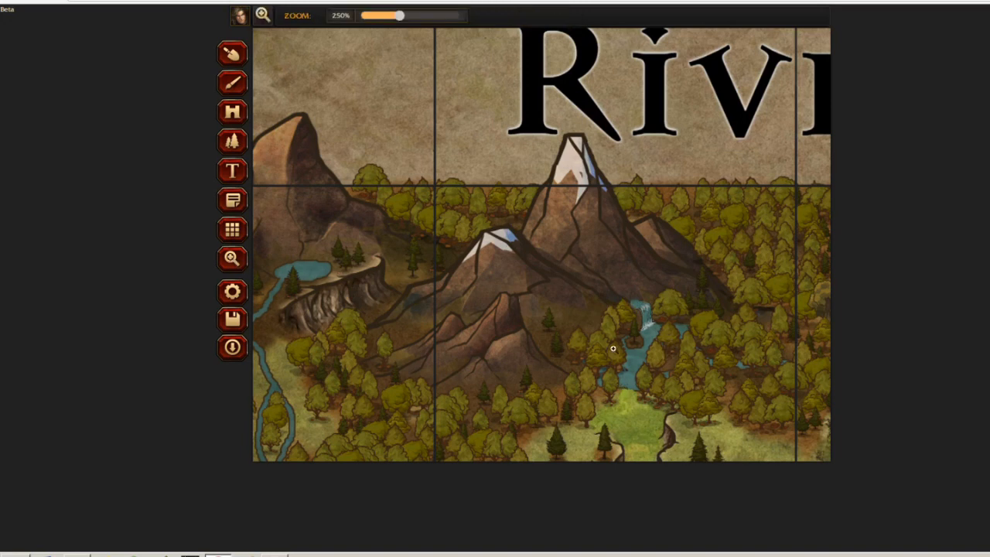
pyautogui.moveTo(665, 400); pyautogui.dragTo(580, 230)
pyautogui.moveTo(675, 314); pyautogui.dragTo(645, 235)
pyautogui.moveTo(570, 240); pyautogui.dragTo(596, 333)
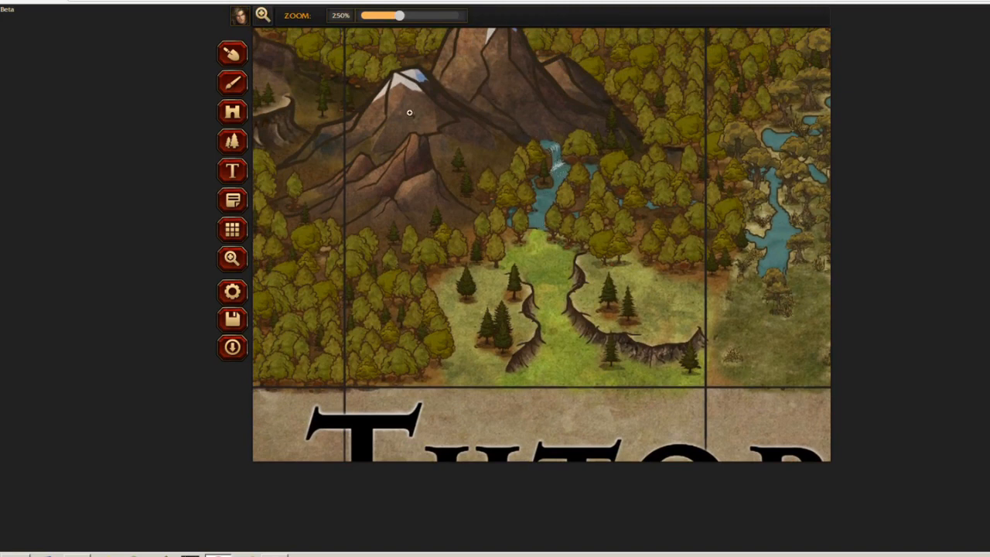
pyautogui.click(233, 83)
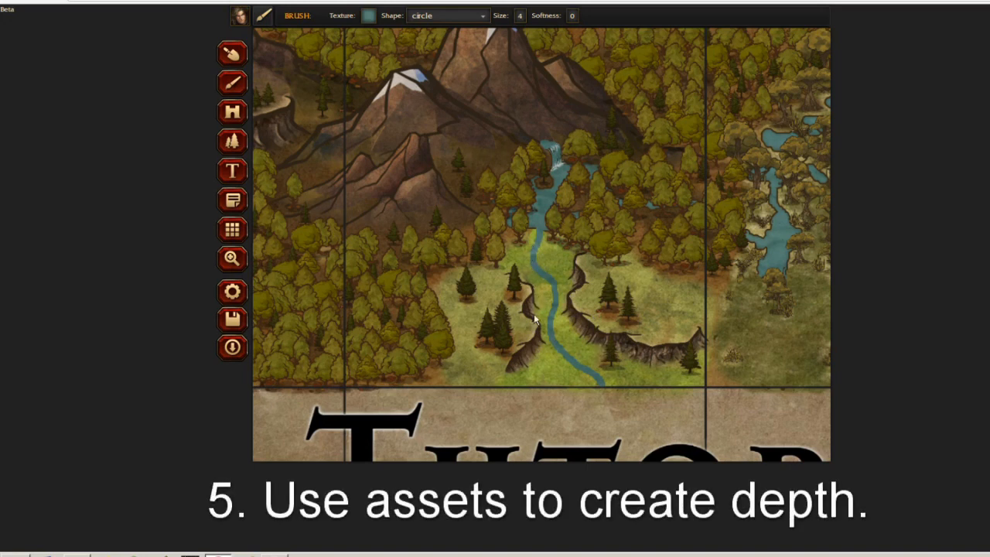
# - Place a tree from the Pines pattern at 66% scale over the lower bend of the painted river
pyautogui.click(232, 141)
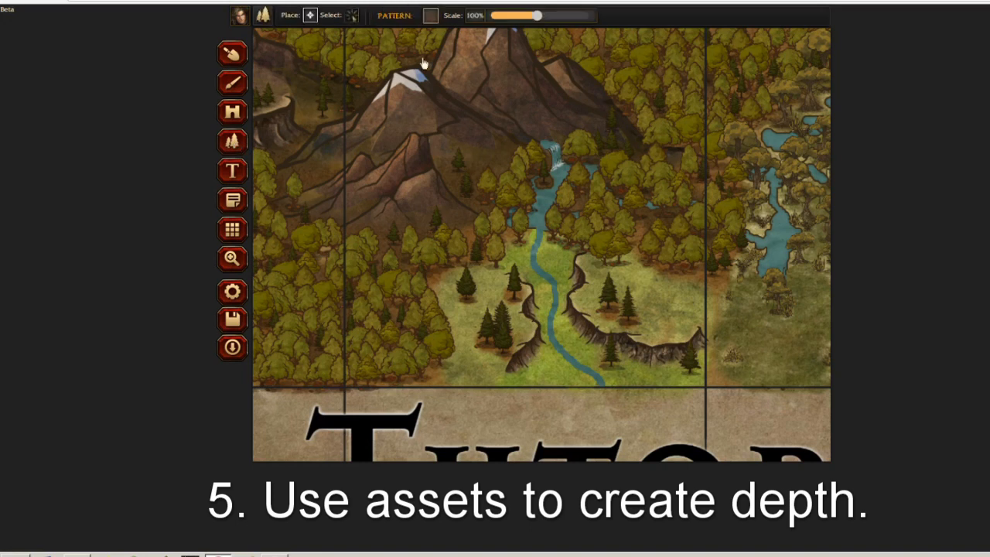
pyautogui.click(429, 16)
pyautogui.click(343, 196)
pyautogui.moveTo(518, 17); pyautogui.dragTo(513, 17)
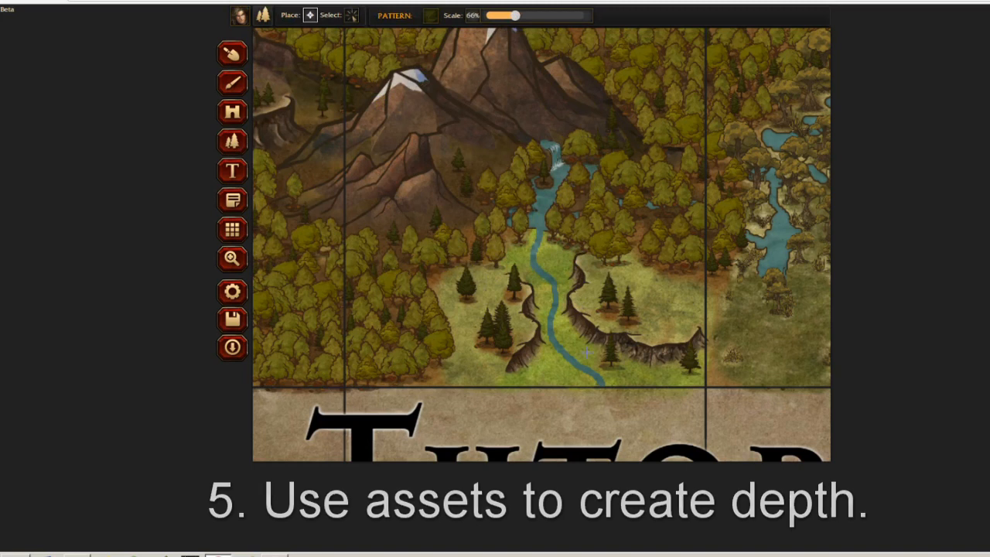
pyautogui.click(570, 359)
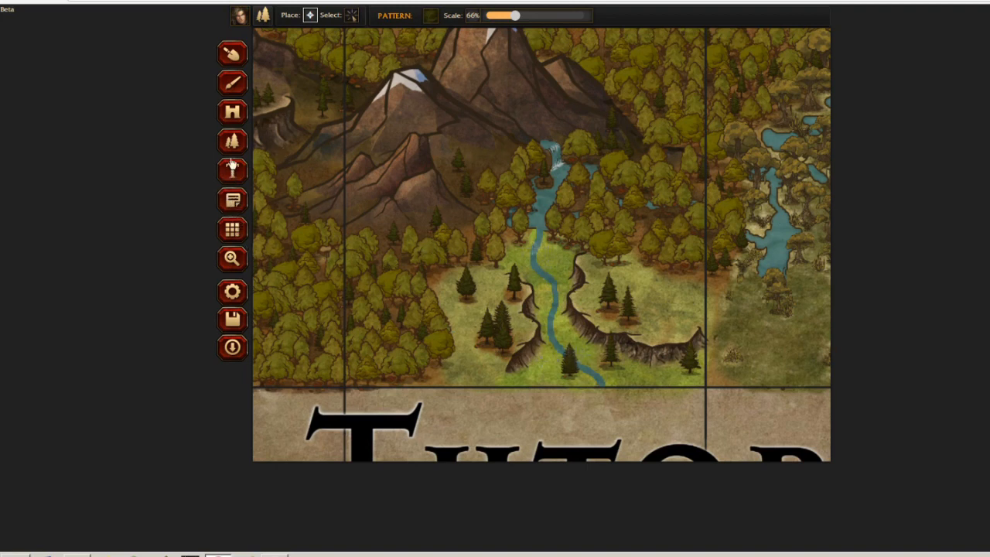
# - Paint a stream with the water brush from the swamp's western lake to the map's lower edge, splitting and rejoining around the swamp tree
pyautogui.click(232, 258)
pyautogui.click(721, 275)
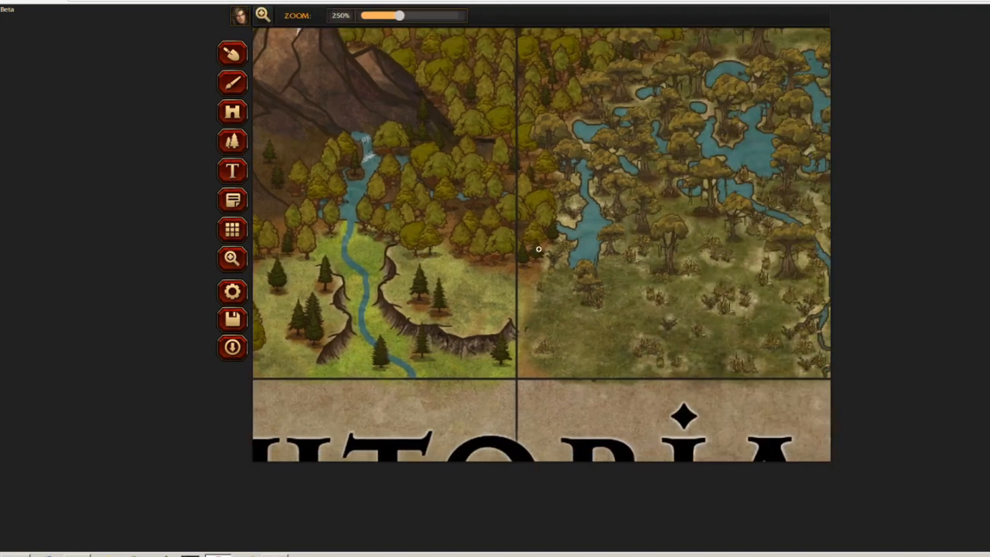
pyautogui.moveTo(544, 200); pyautogui.dragTo(494, 212)
pyautogui.moveTo(642, 193); pyautogui.dragTo(481, 234)
pyautogui.moveTo(401, 15); pyautogui.dragTo(394, 15)
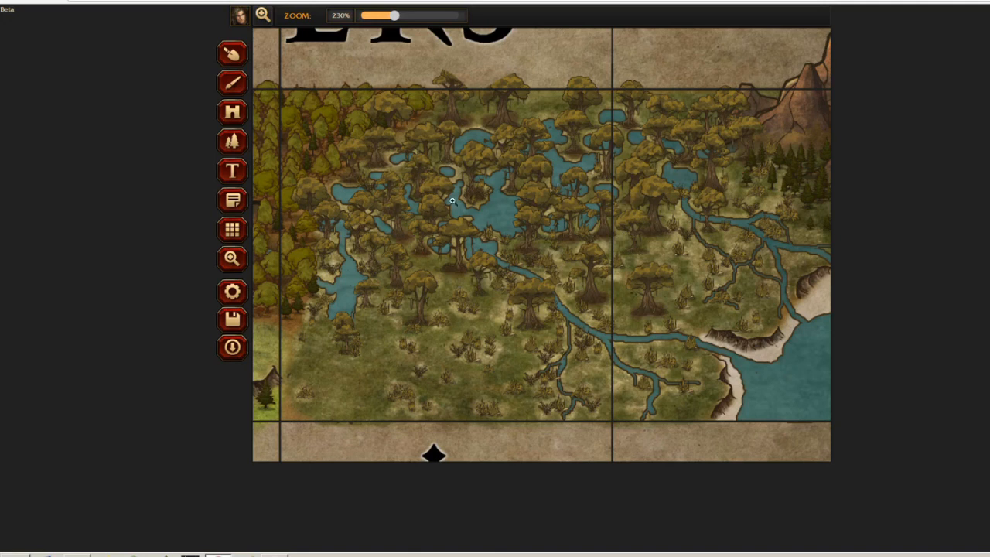
pyautogui.moveTo(717, 293); pyautogui.dragTo(611, 277)
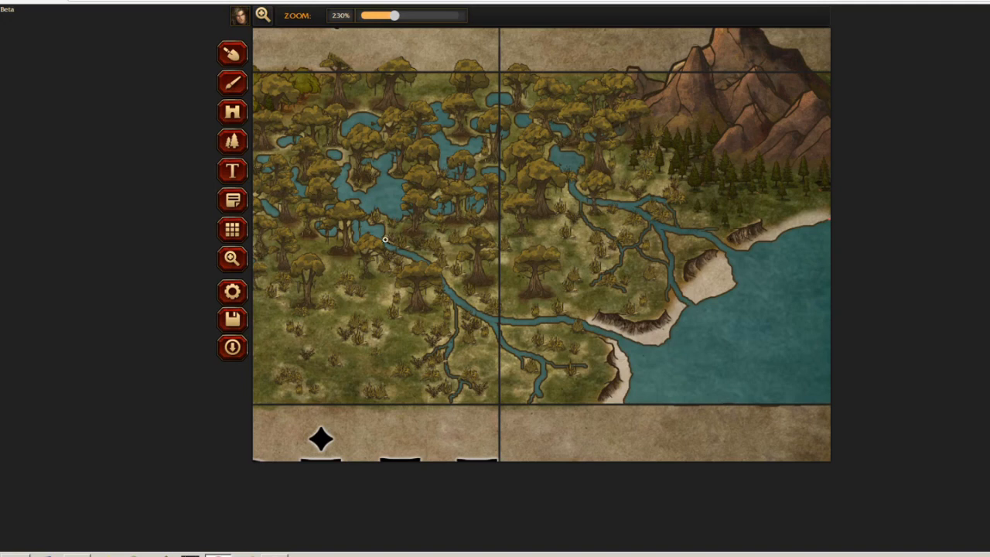
pyautogui.moveTo(287, 256)
pyautogui.mouseDown()
pyautogui.moveTo(460, 252)
pyautogui.moveTo(472, 245)
pyautogui.moveTo(458, 239)
pyautogui.moveTo(458, 216)
pyautogui.moveTo(464, 250)
pyautogui.moveTo(511, 231)
pyautogui.moveTo(512, 201)
pyautogui.mouseUp()
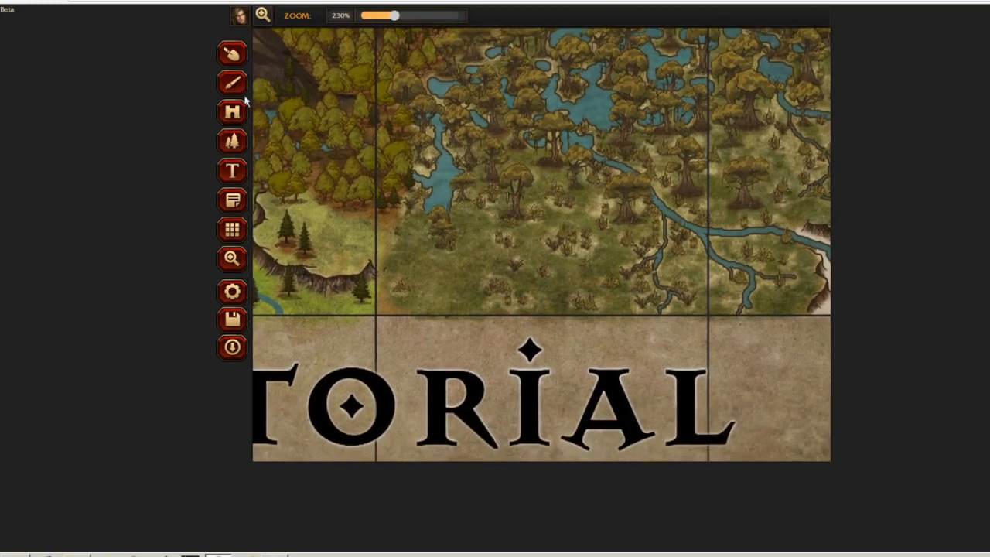
pyautogui.click(232, 53)
pyautogui.click(234, 87)
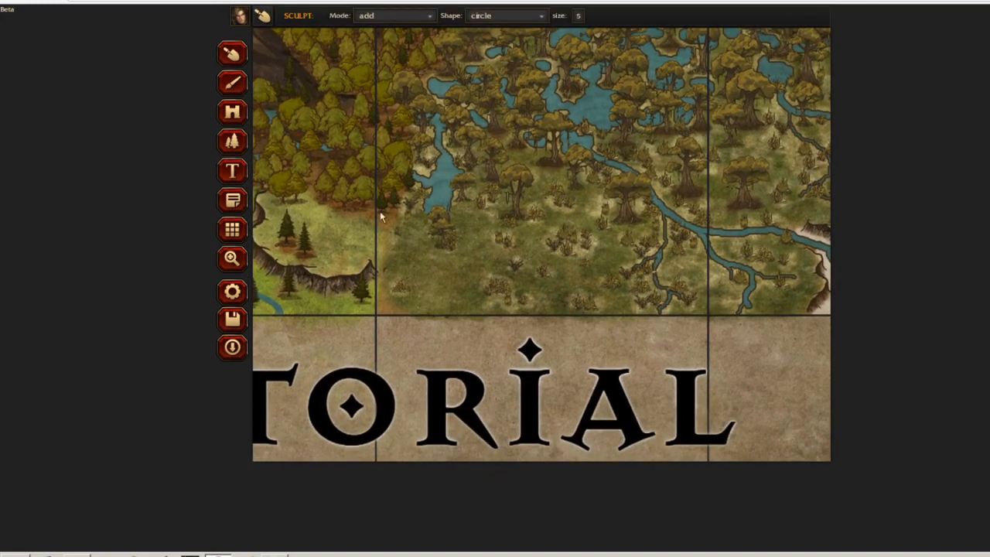
pyautogui.moveTo(422, 216); pyautogui.dragTo(423, 238)
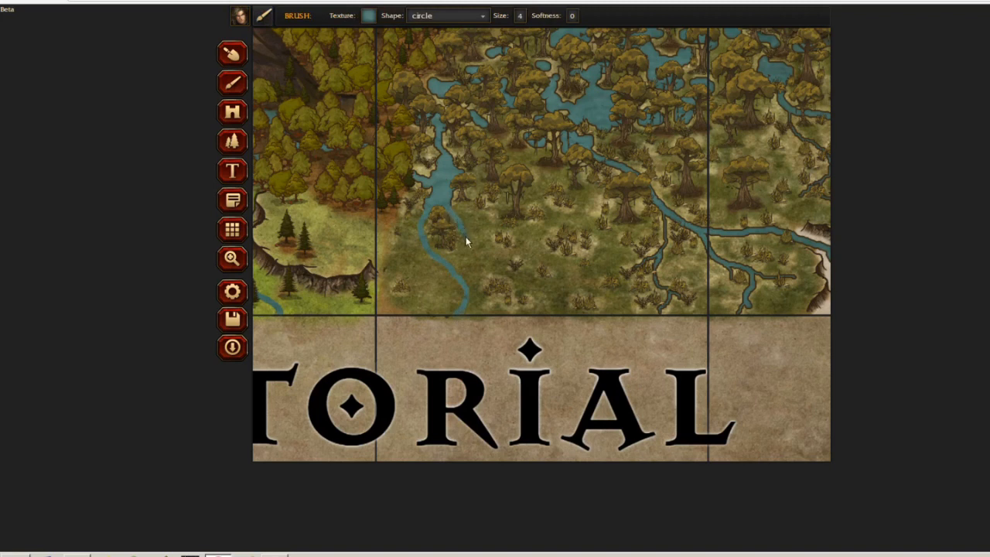
# - Place two Trees (Swamp) at 66% scale, one where the stream's branches rejoin and one beside its western branch
pyautogui.click(240, 259)
pyautogui.moveTo(520, 328); pyautogui.dragTo(855, 332)
pyautogui.moveTo(422, 213); pyautogui.dragTo(371, 193)
pyautogui.moveTo(574, 198); pyautogui.dragTo(363, 185)
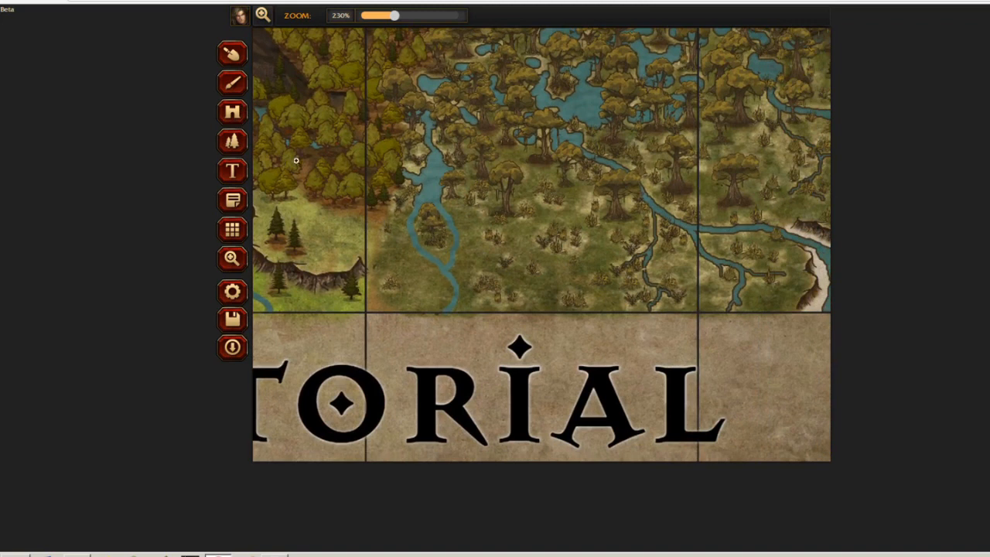
pyautogui.click(234, 140)
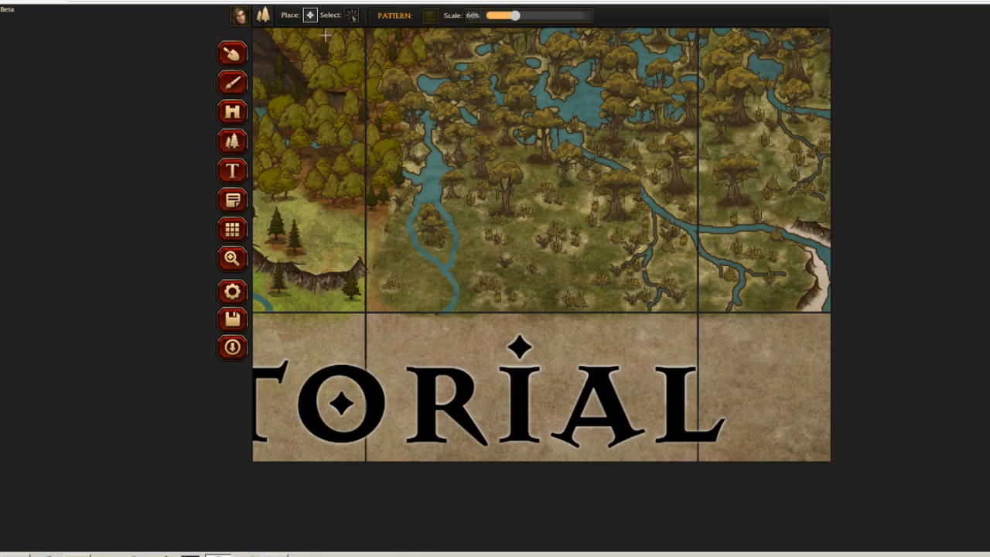
pyautogui.click(430, 16)
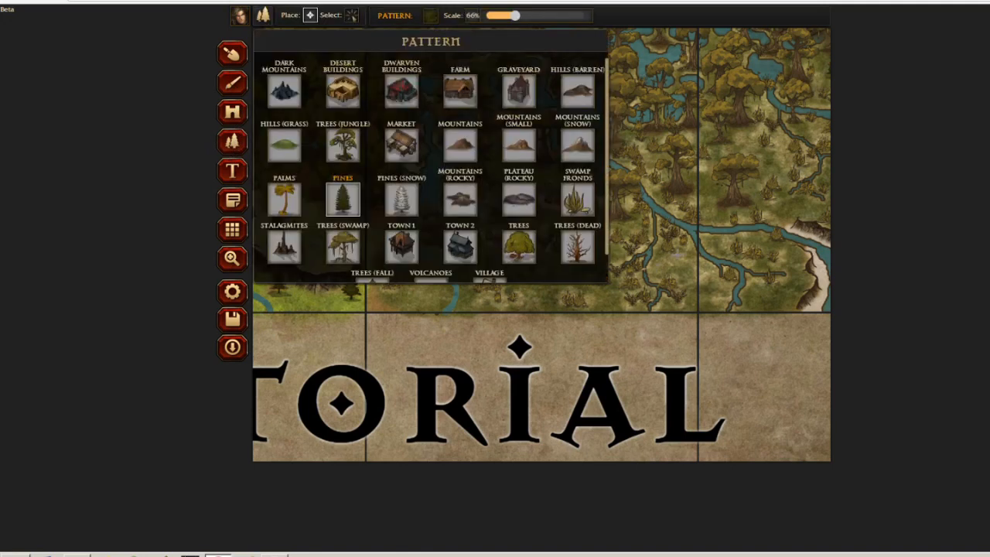
pyautogui.click(346, 247)
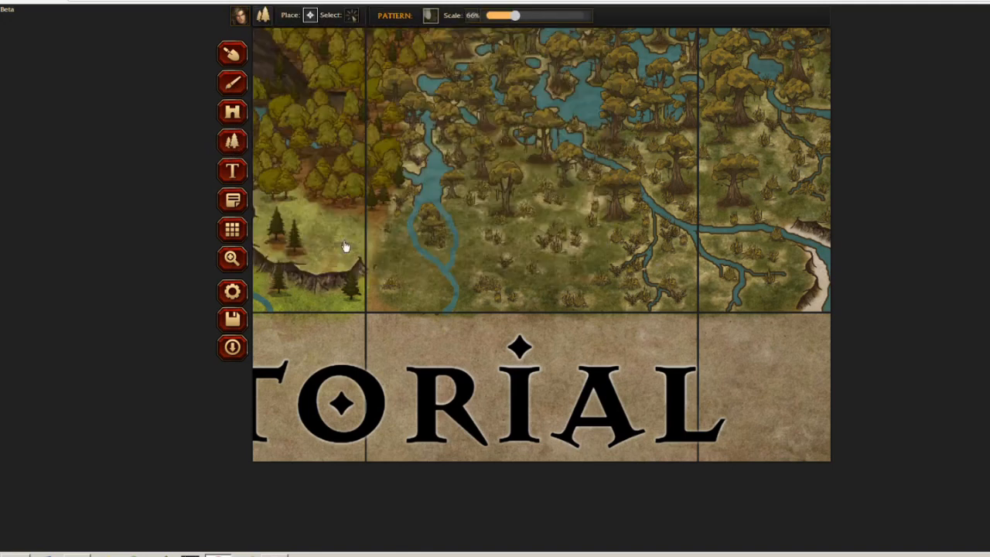
pyautogui.click(429, 263)
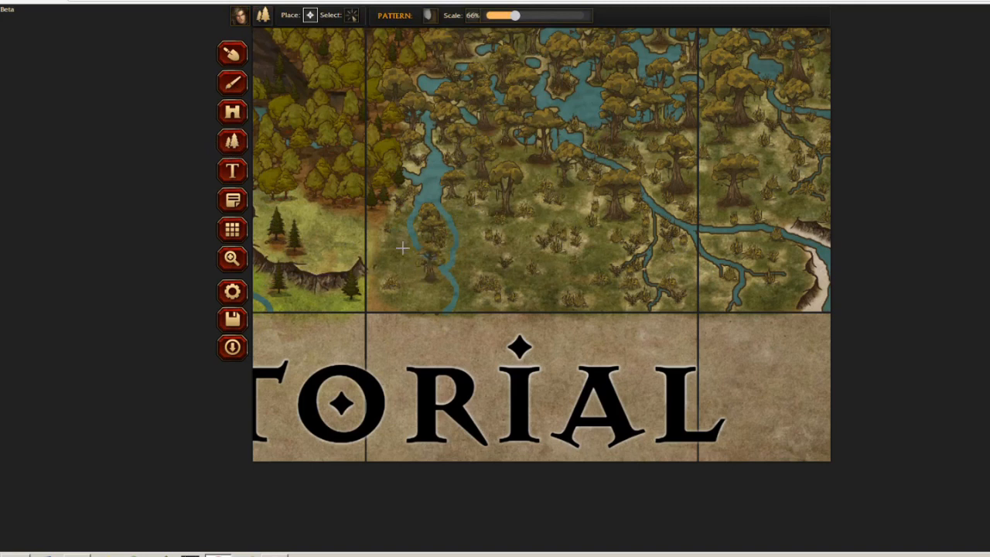
pyautogui.click(396, 235)
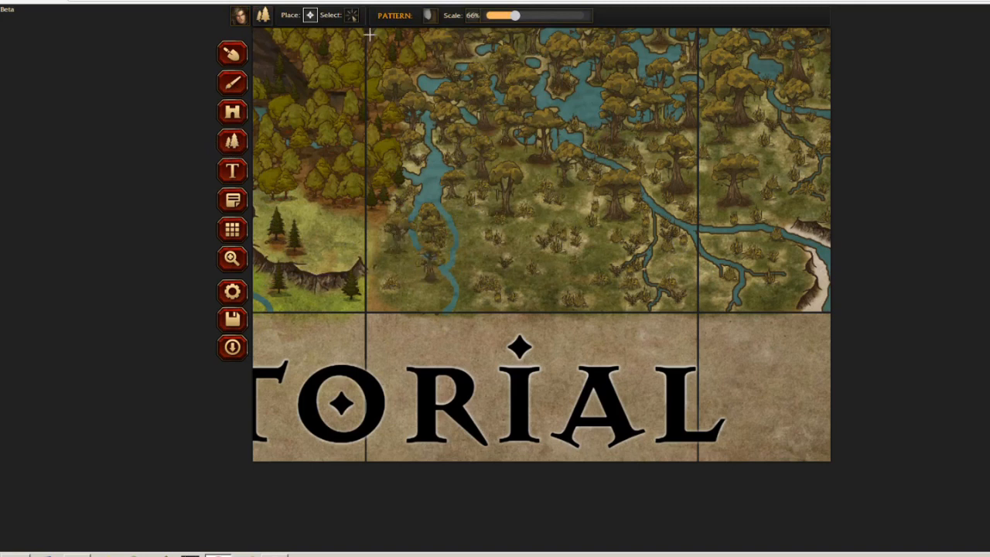
# - Add Swamp Fronds at 51% scale around the banks of the newly painted swamp stream
pyautogui.click(429, 15)
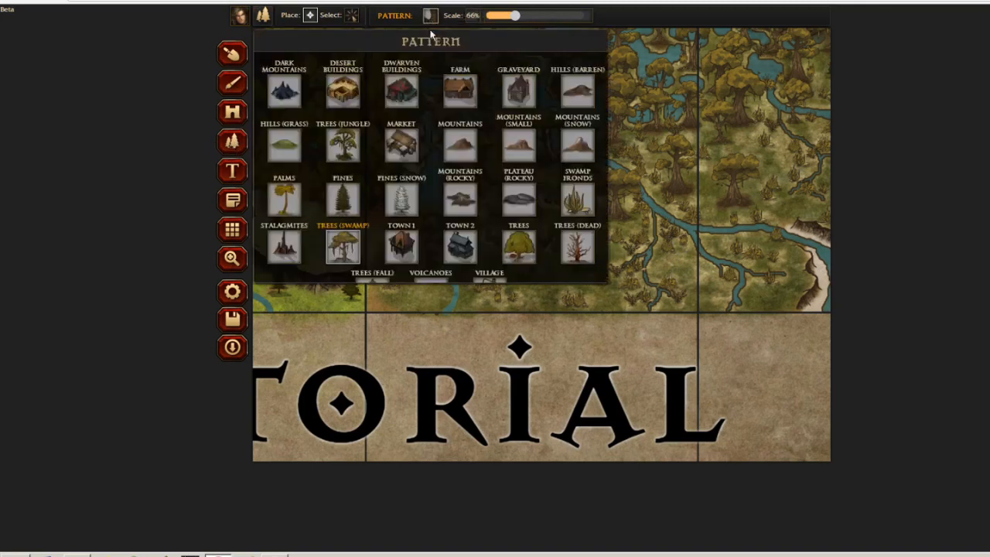
pyautogui.click(576, 201)
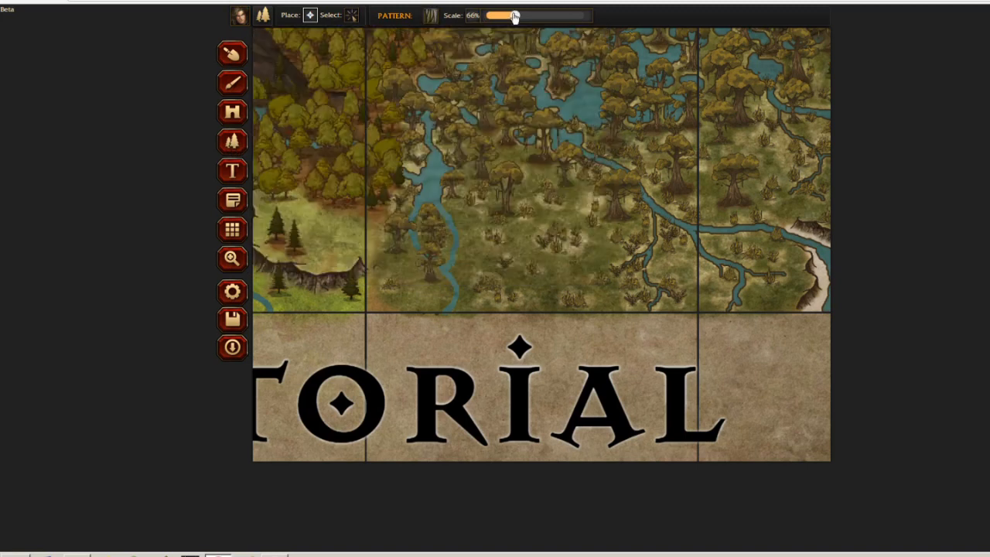
pyautogui.moveTo(515, 17); pyautogui.dragTo(510, 17)
pyautogui.scroll(-3, 427, 217)
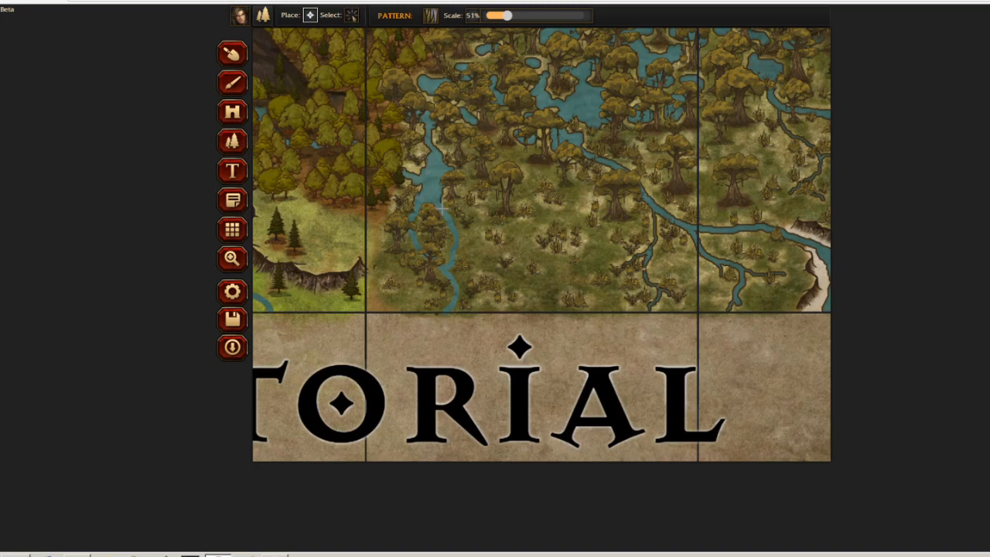
# - Set the brush to softness 1 with the Swamp-01 texture, and change the texture to Swamp-02
pyautogui.click(232, 83)
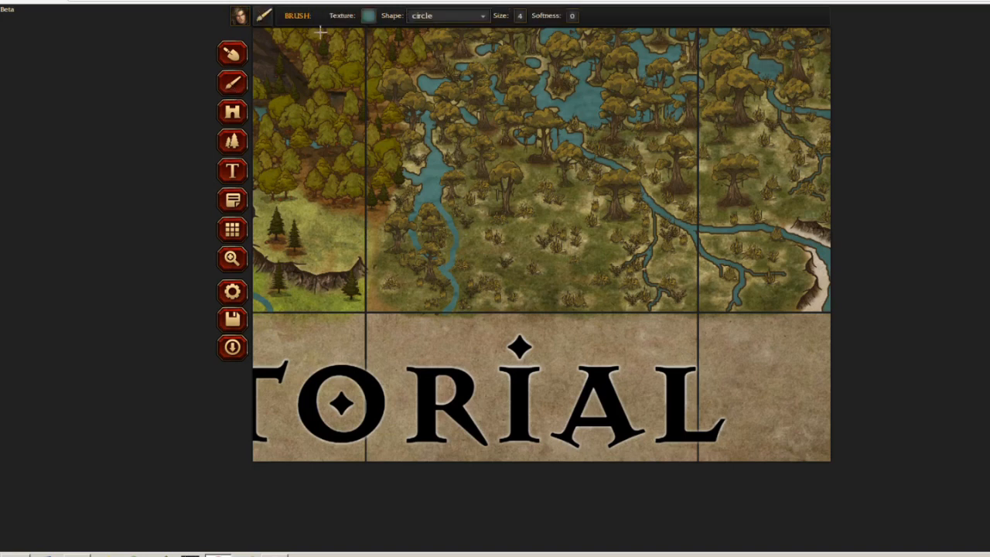
pyautogui.click(368, 16)
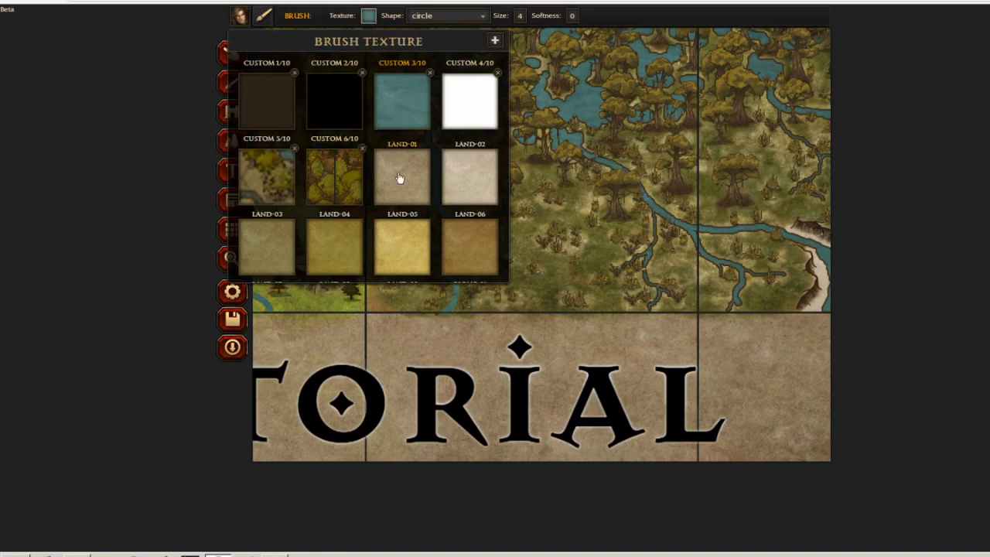
pyautogui.scroll(-5, 401, 180)
pyautogui.scroll(-10, 402, 188)
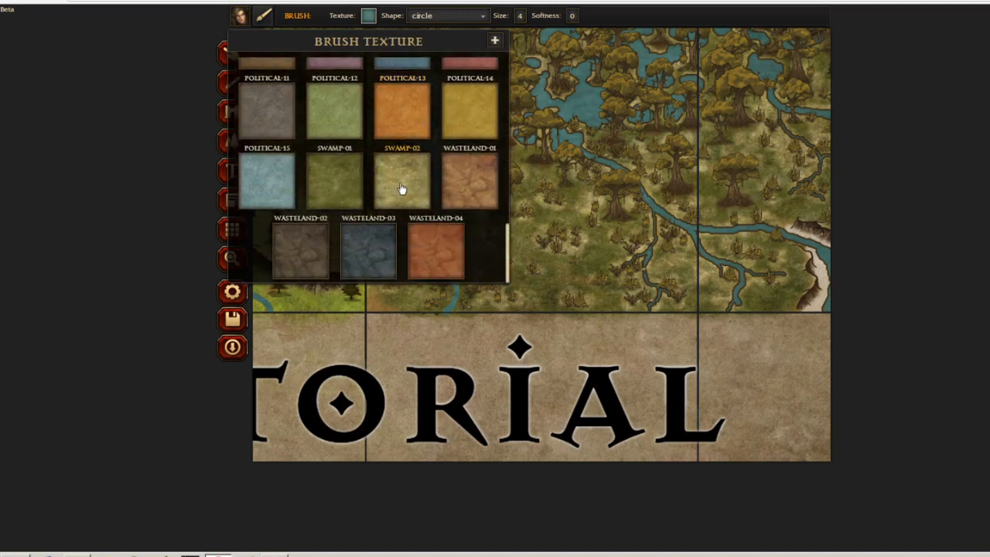
pyautogui.click(344, 185)
pyautogui.click(524, 21)
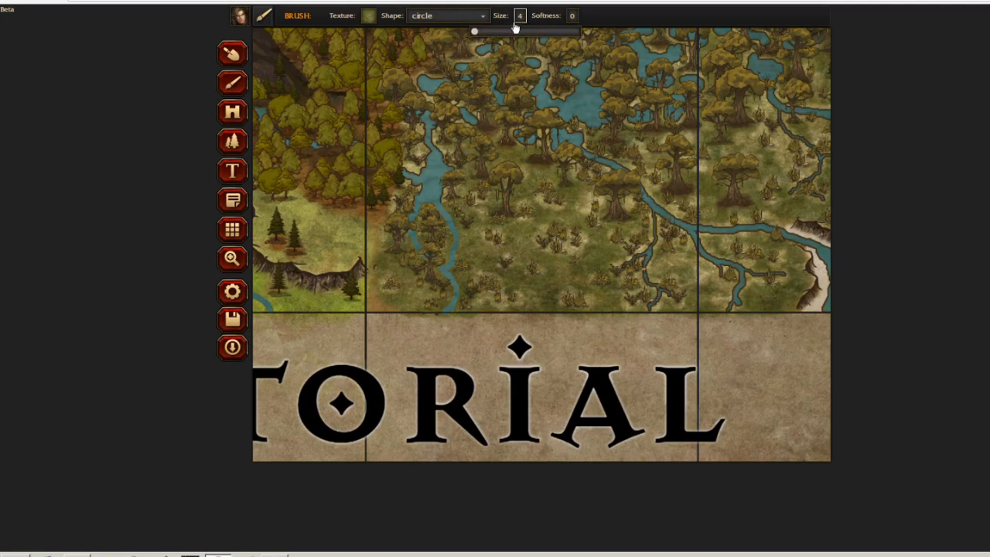
pyautogui.click(570, 18)
pyautogui.moveTo(540, 33); pyautogui.dragTo(630, 32)
pyautogui.click(369, 16)
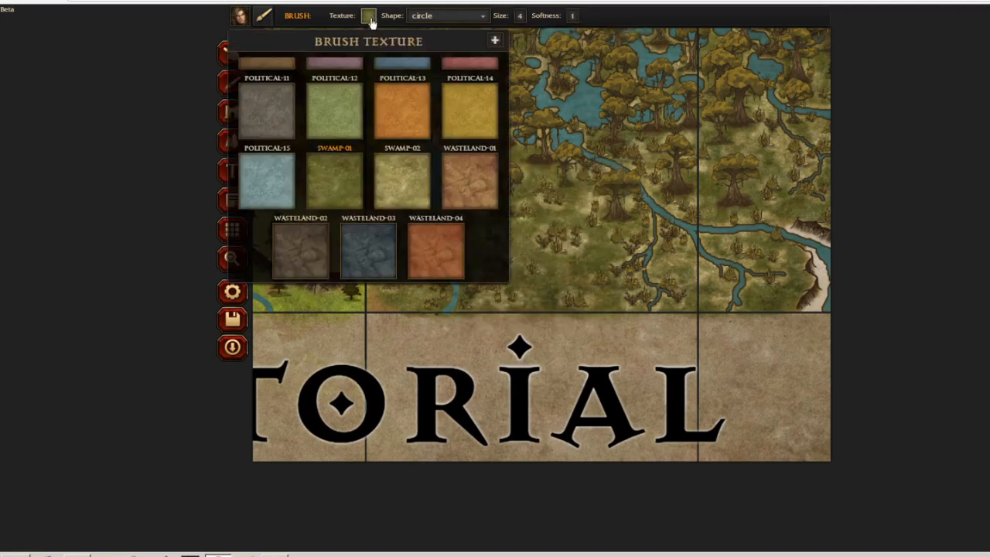
pyautogui.click(380, 194)
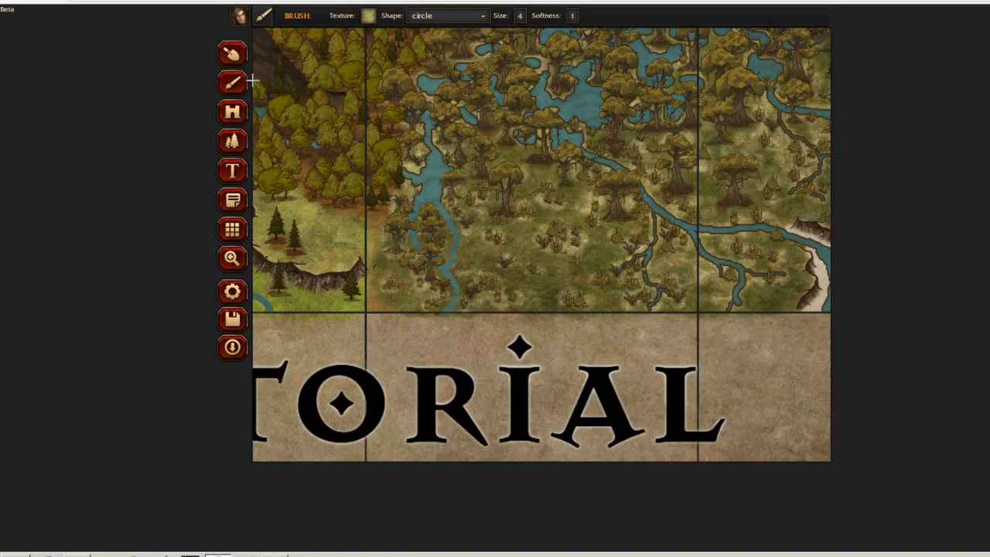
# - Sculpt along the painted swamp stream in subtract mode with a size 5 circle, and clear the land left inside the western lake
pyautogui.click(241, 59)
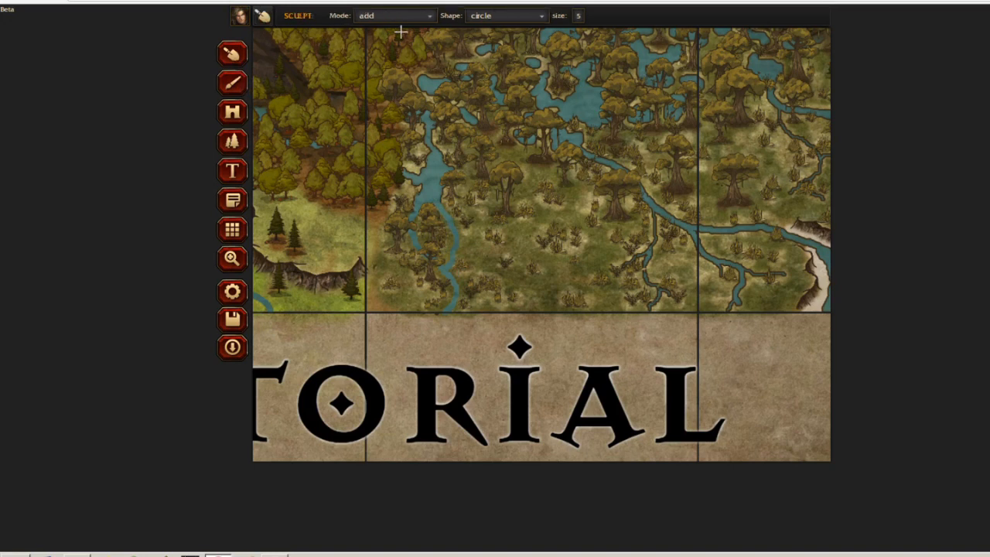
pyautogui.click(366, 17)
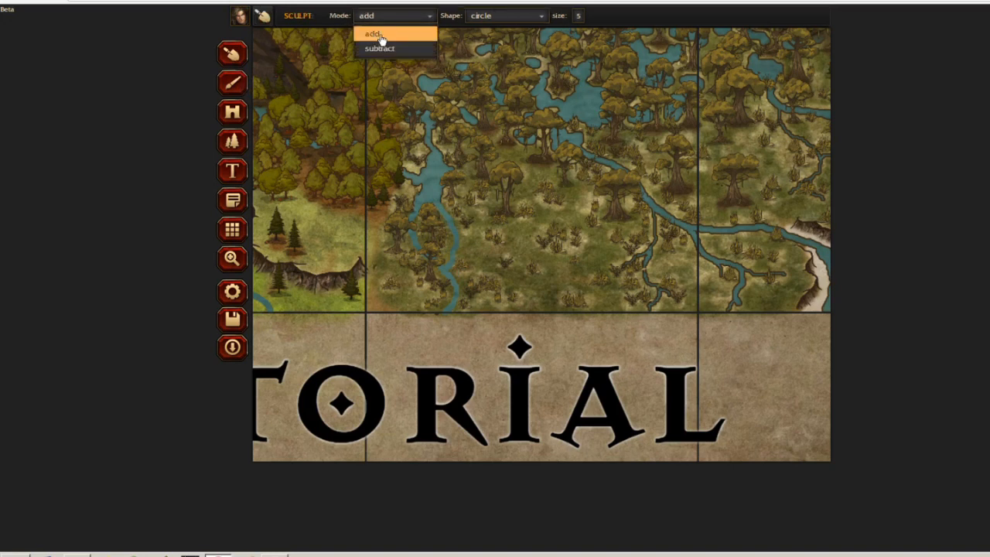
pyautogui.click(378, 37)
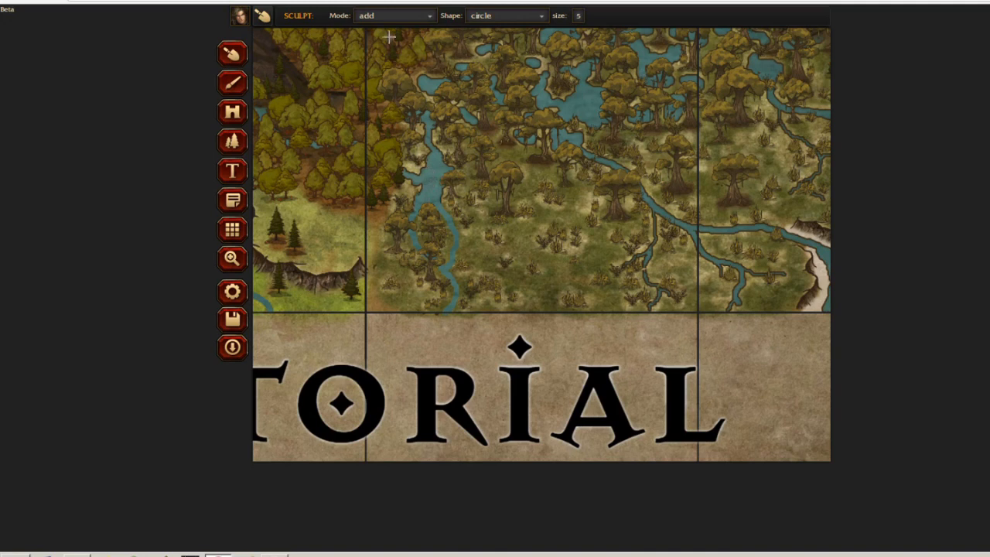
pyautogui.click(372, 17)
pyautogui.click(371, 48)
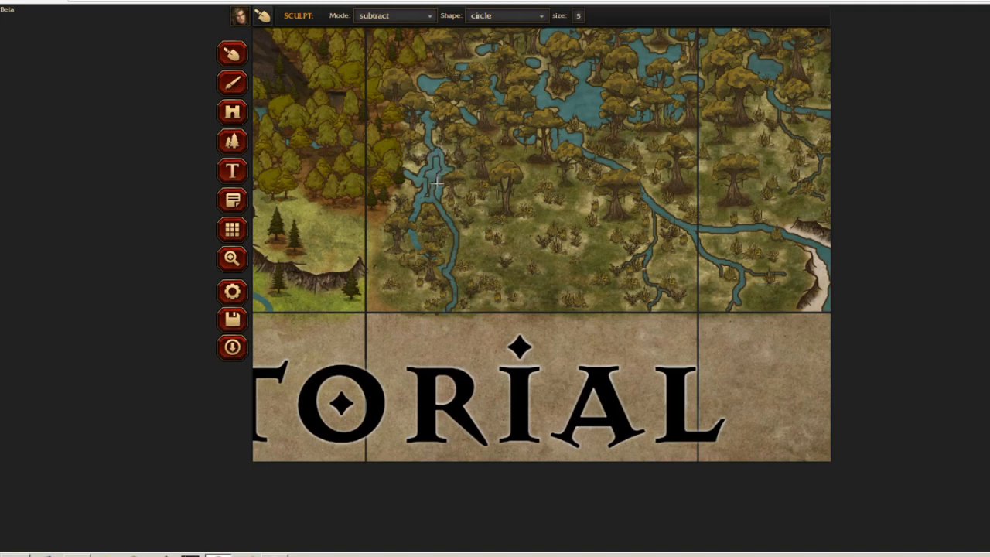
pyautogui.moveTo(438, 199)
pyautogui.mouseDown()
pyautogui.moveTo(426, 197)
pyautogui.moveTo(436, 160)
pyautogui.moveTo(433, 187)
pyautogui.moveTo(427, 176)
pyautogui.mouseUp()
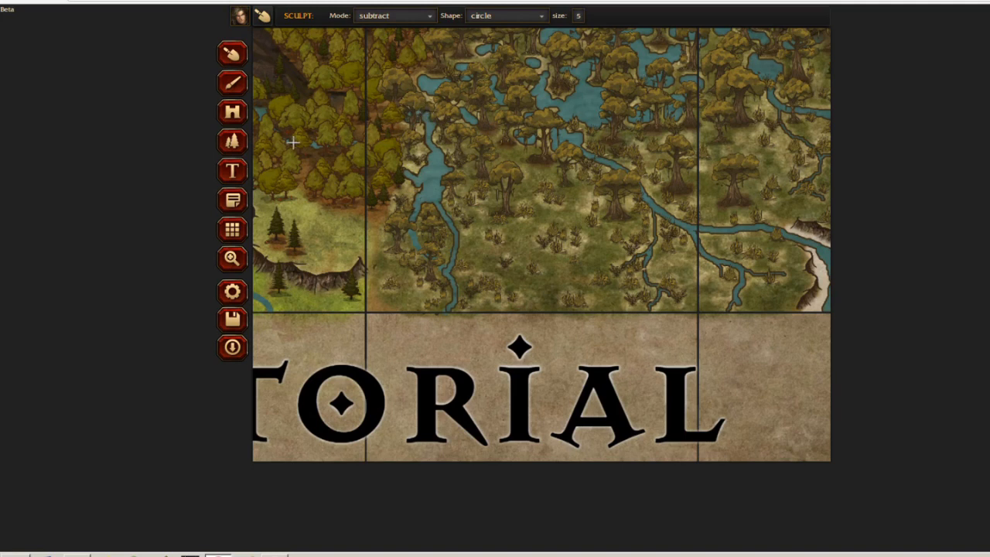
# - Subtract land along the stream's western branch around the swamp tree, and reset the zoom to 100% to show the whole map
pyautogui.click(232, 258)
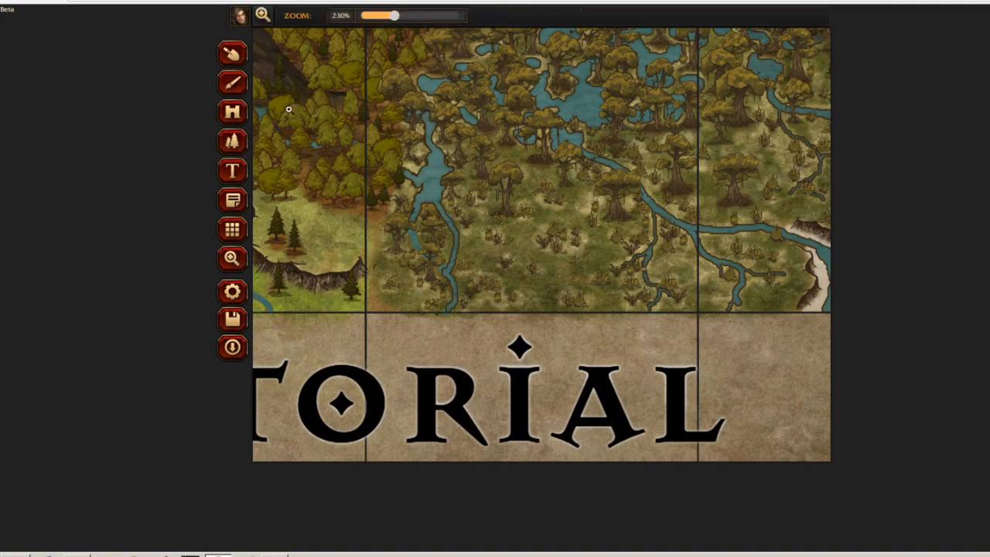
pyautogui.click(233, 56)
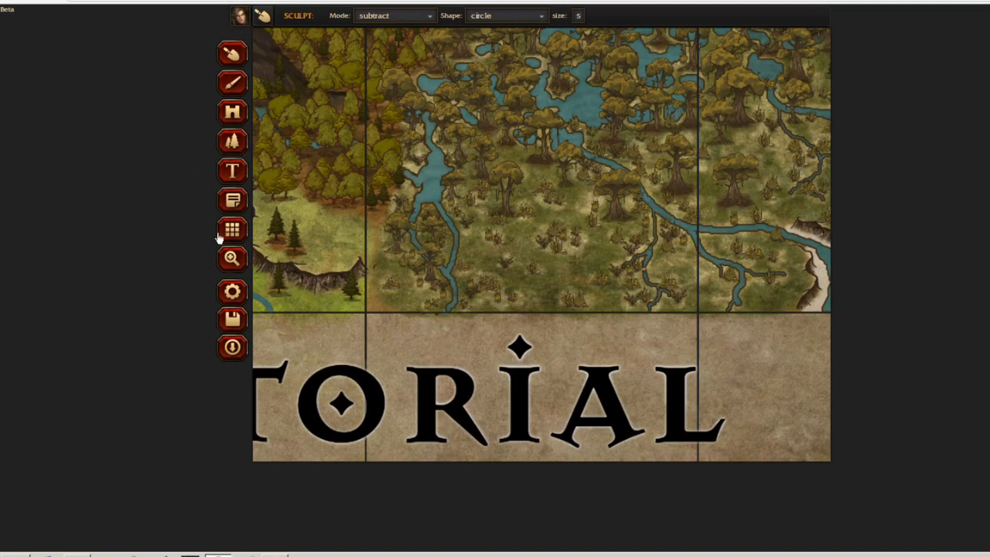
pyautogui.click(231, 258)
pyautogui.moveTo(379, 17); pyautogui.dragTo(340, 19)
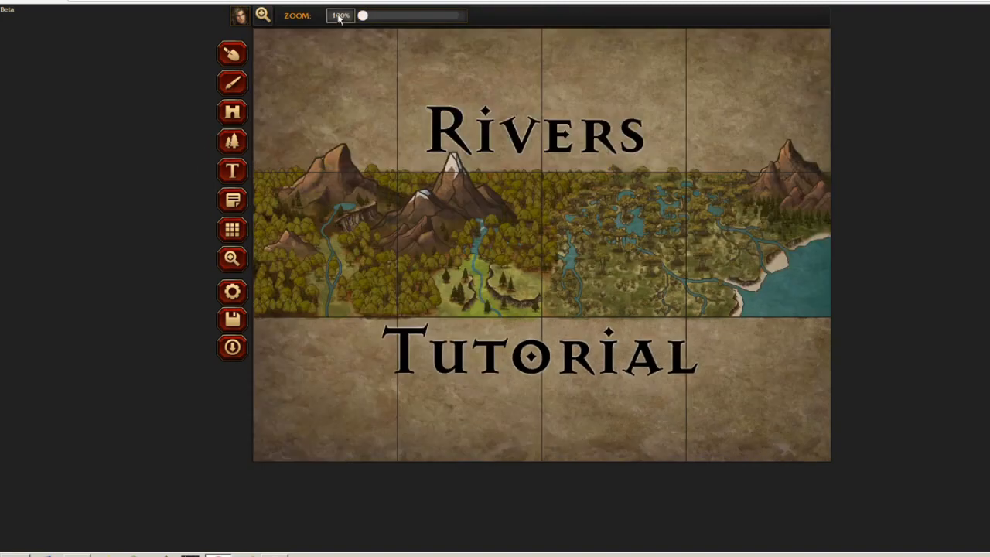